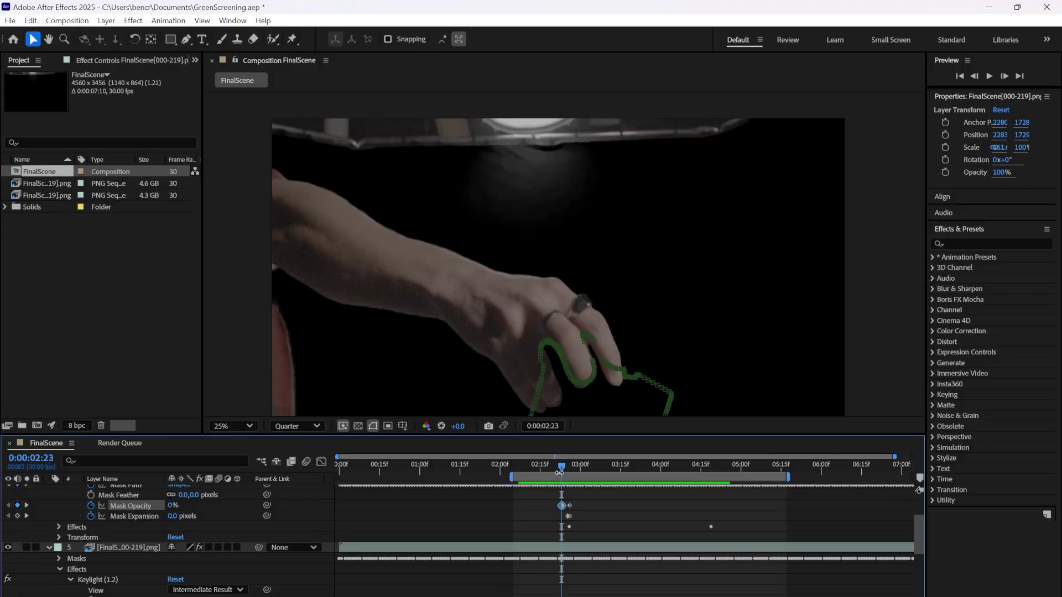
Review the hand mask animation and the Keylight Screen Gain keyframes on the FinalScene layers by scrubbing the timeline.
left_click_drag(562, 467, 575, 472)
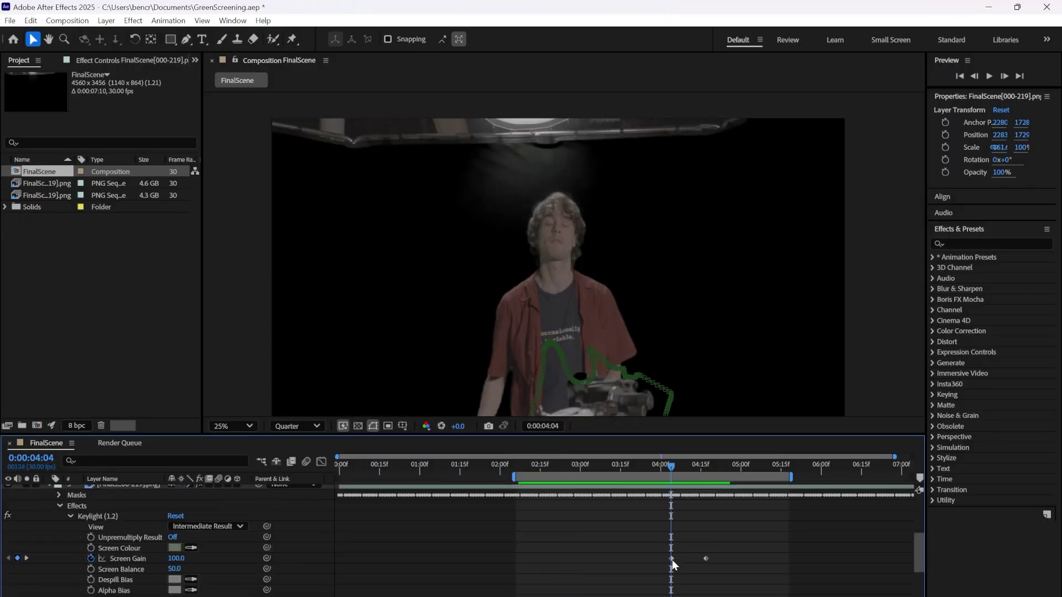
left_click(672, 558)
left_click_drag(670, 464, 683, 466)
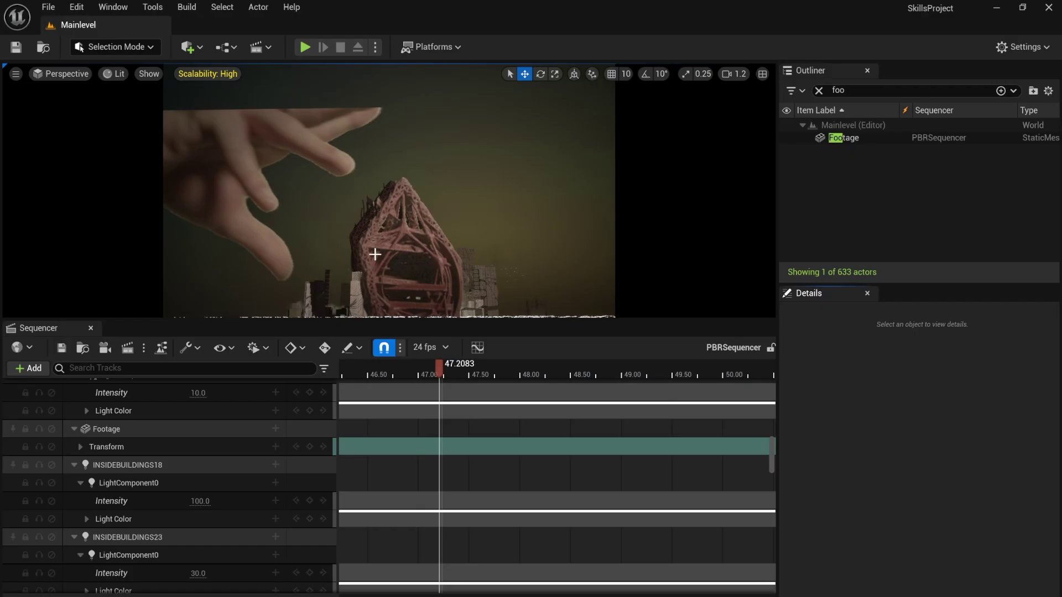
Switch to Unreal Engine and review the hand footage against the city scene around 47 seconds in PBRSequencer.
left_click_drag(446, 369, 419, 380)
left_click(480, 206)
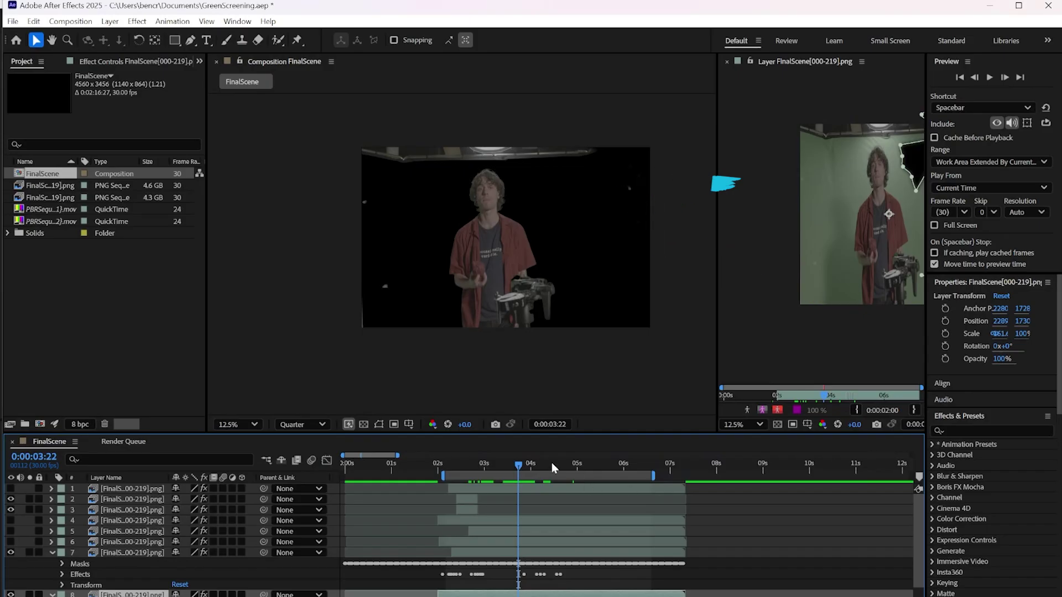
Switch back to After Effects and scrub through the keyed FinalScene composite to check the actor's mask.
left_click_drag(552, 462, 495, 466)
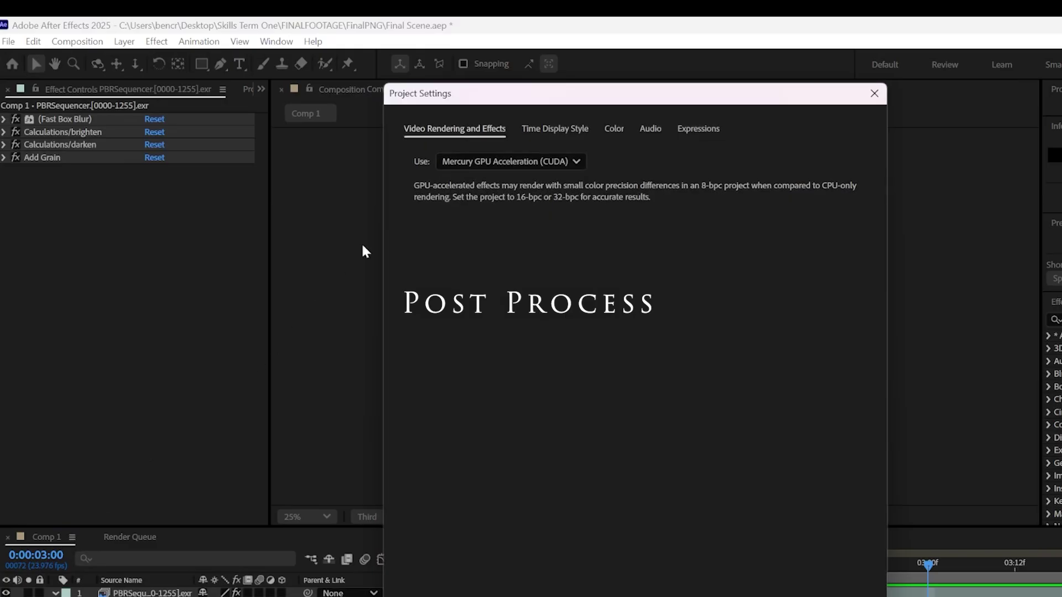
Set the project's color engine to OCIO color managed with the ACES 1.2 configuration.
left_click(617, 128)
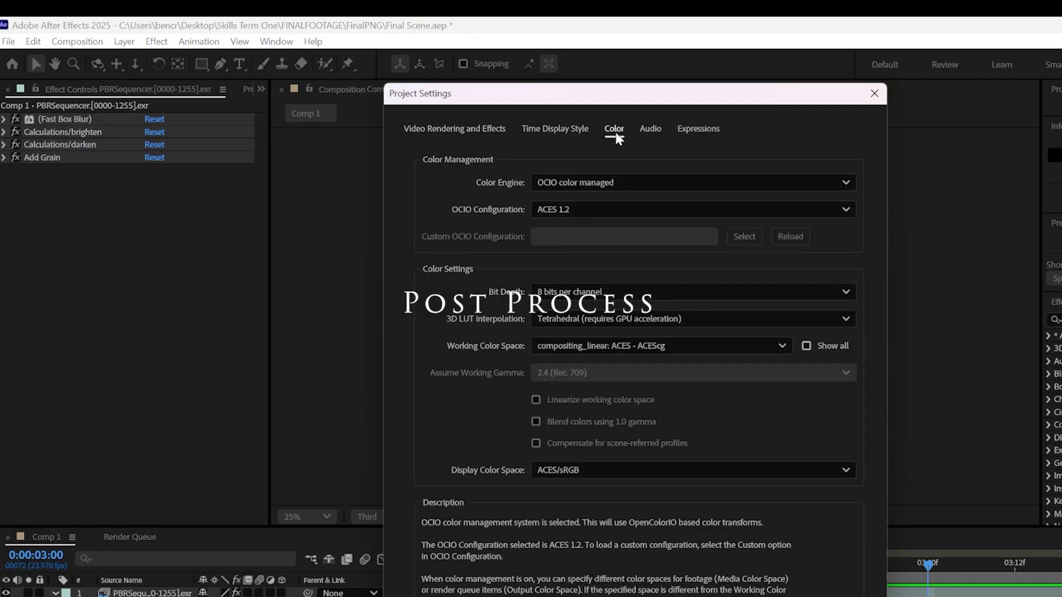
left_click(614, 181)
left_click(576, 224)
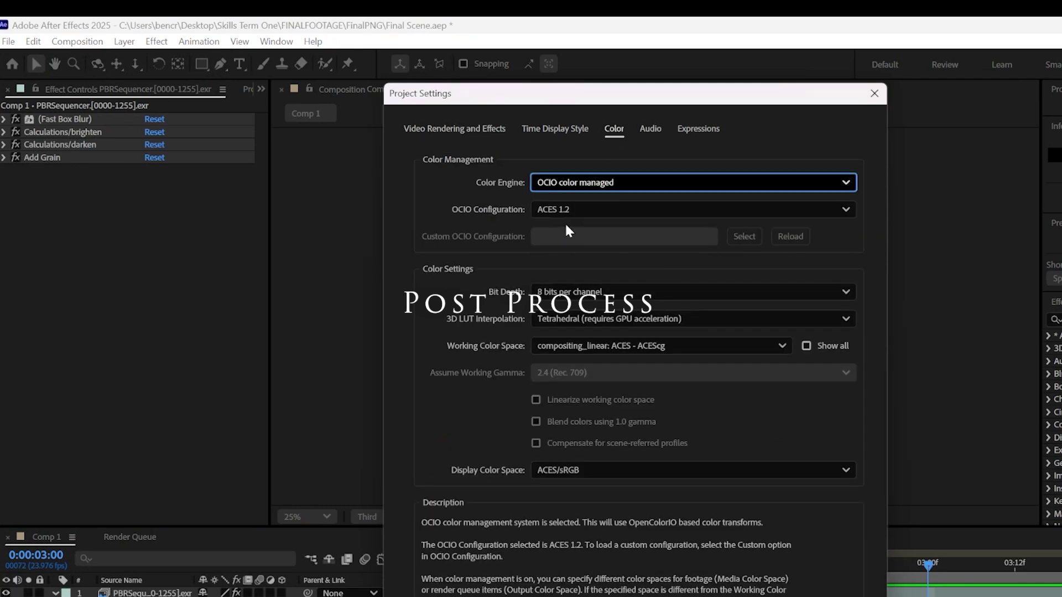
left_click(564, 210)
left_click(564, 233)
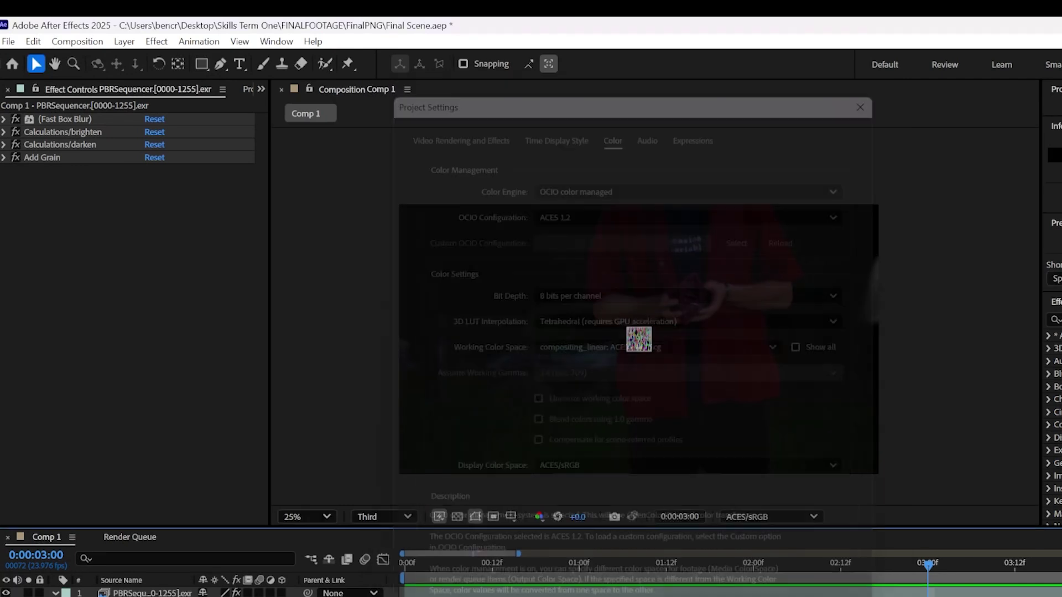
Interpret the PBRSequencer EXR footage with its media color space overridden to Working Color Space - ACES - ACEScg.
left_click(261, 89)
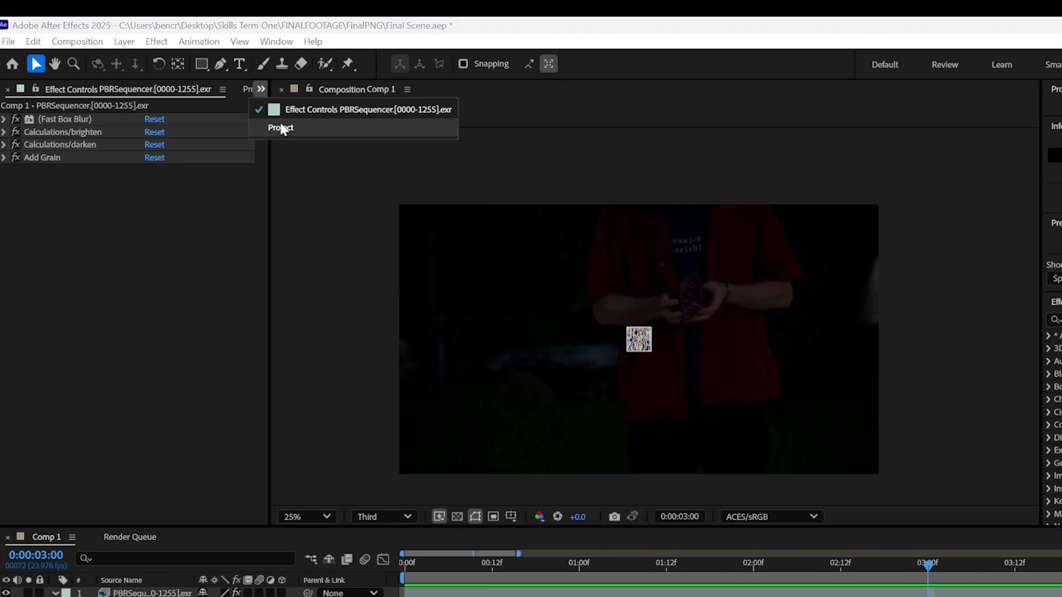
left_click(280, 128)
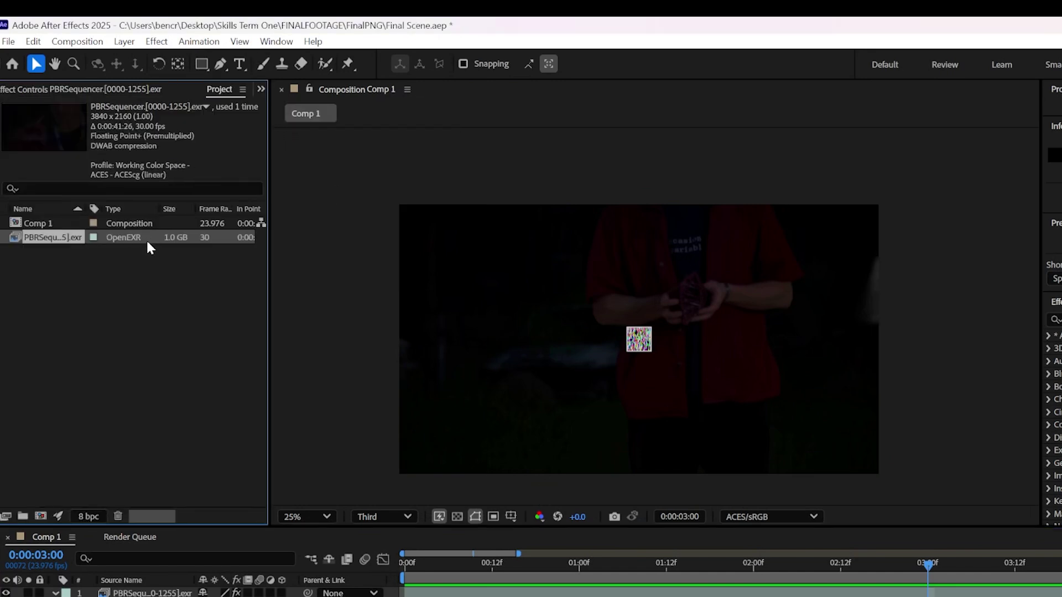
key("ctrl+alt+g")
left_click(499, 122)
left_click(653, 220)
left_click(636, 242)
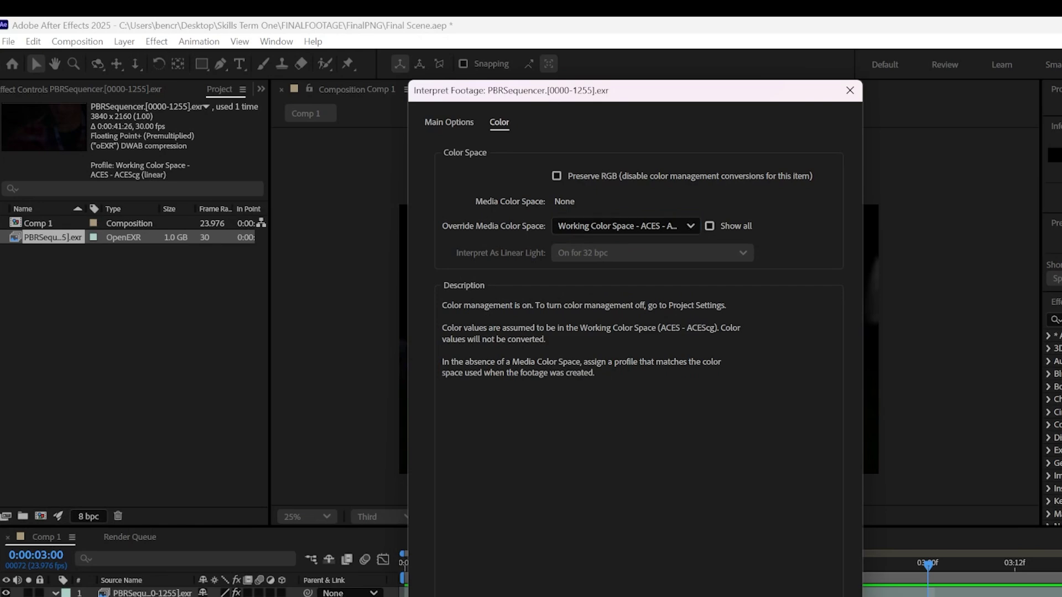
key("Return")
Choose the output color space for the H.264 output module of the queued Comp 1 render.
left_click(105, 575)
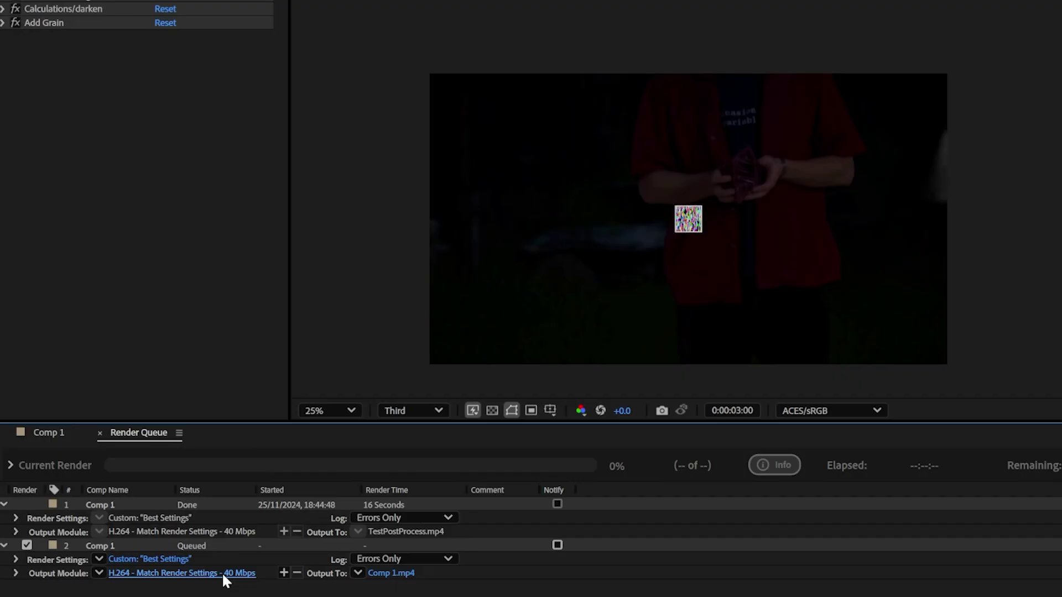
left_click(224, 574)
left_click(541, 24)
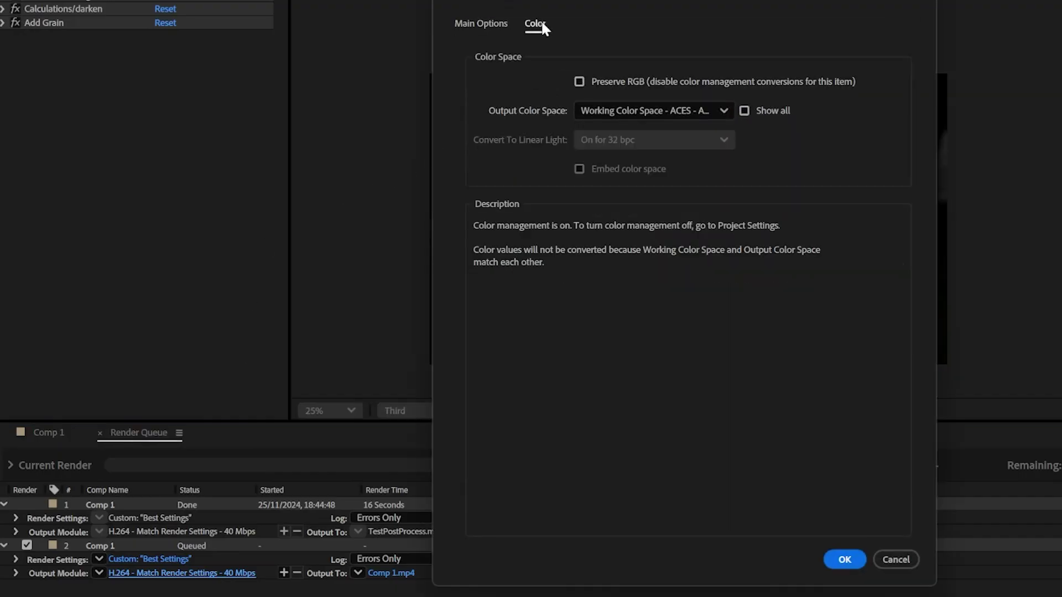
left_click(634, 110)
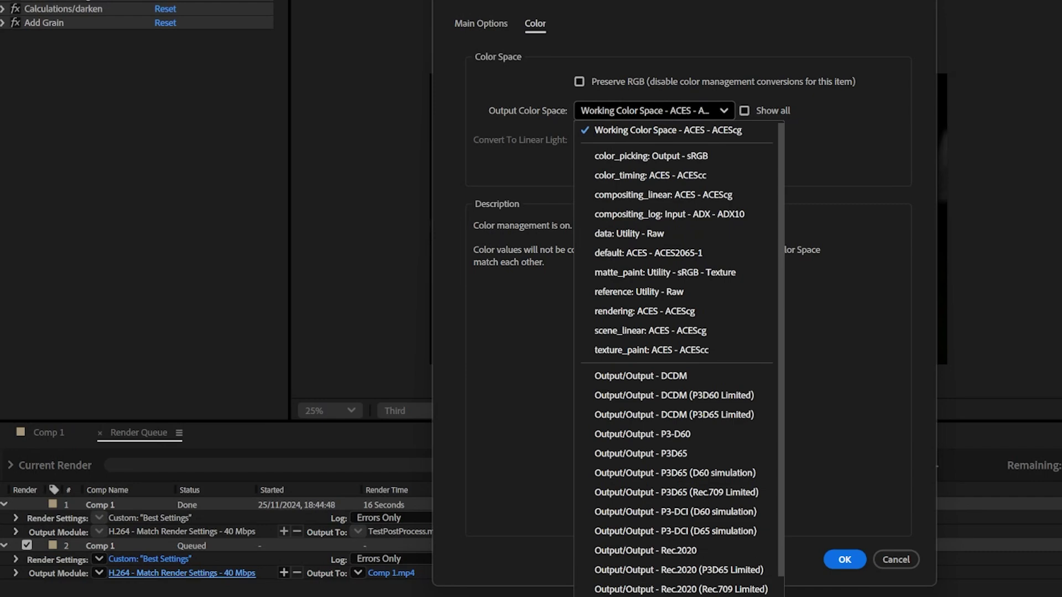
left_click(674, 581)
left_click(844, 560)
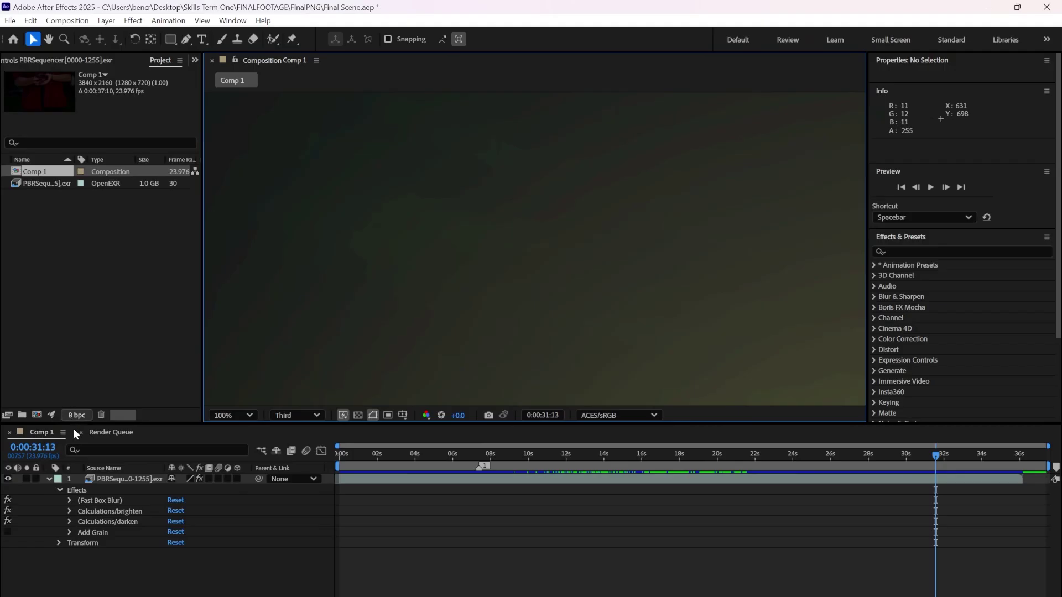
Set the project's OCIO configuration to ACES 1.3 CG v1.0 and its bit depth to 16 bits per channel.
left_click(76, 414)
left_click(492, 159)
left_click(497, 193)
left_click(498, 225)
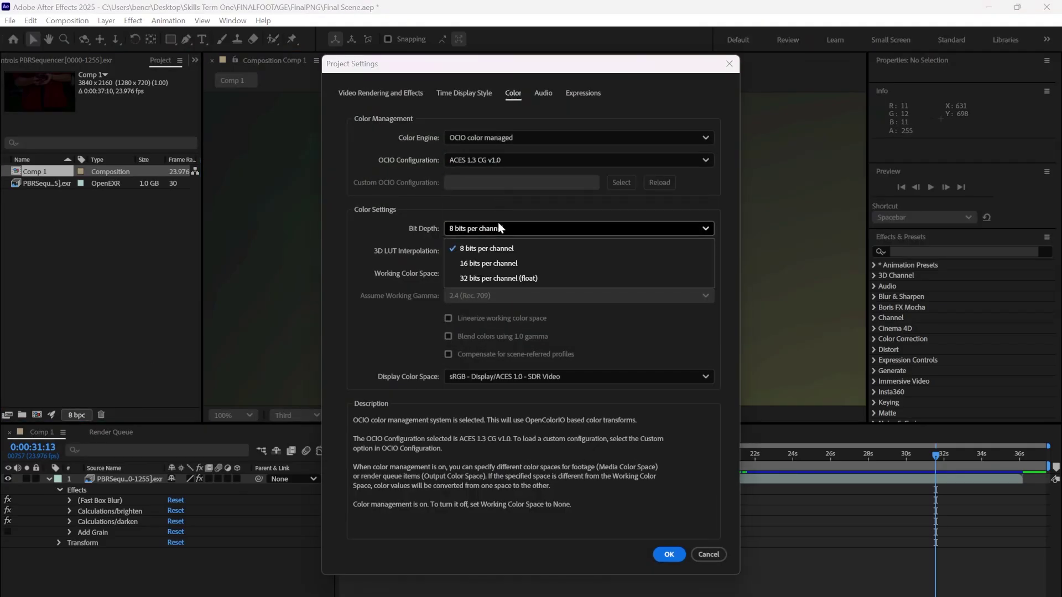
left_click(488, 263)
key("Return")
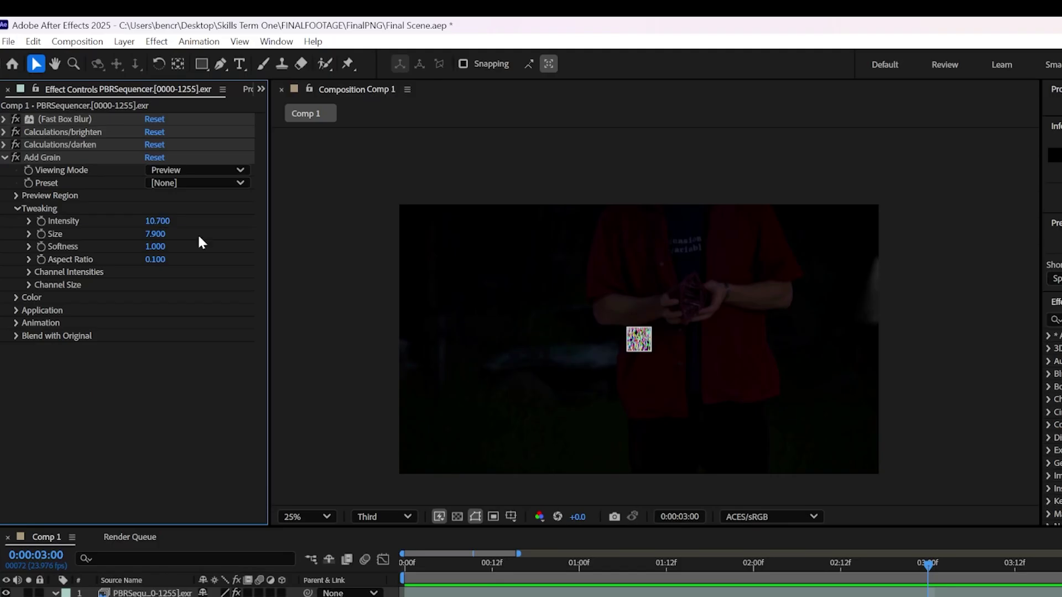
Collapse the Add Grain settings and rescale the semi-transparent FinalScene layer vertically in the composition.
left_click(4, 158)
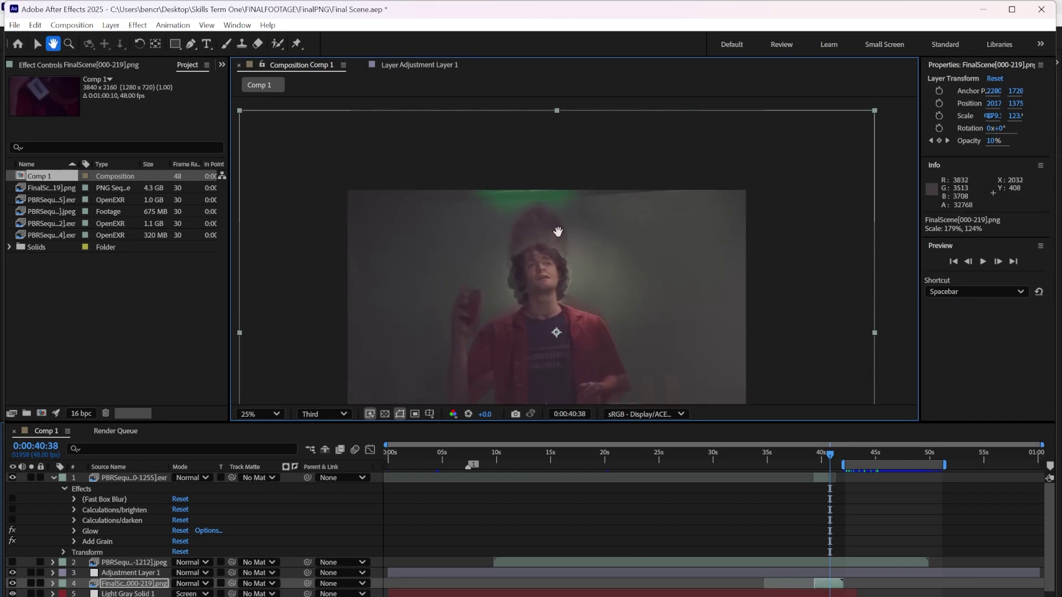
left_click_drag(555, 108, 553, 176)
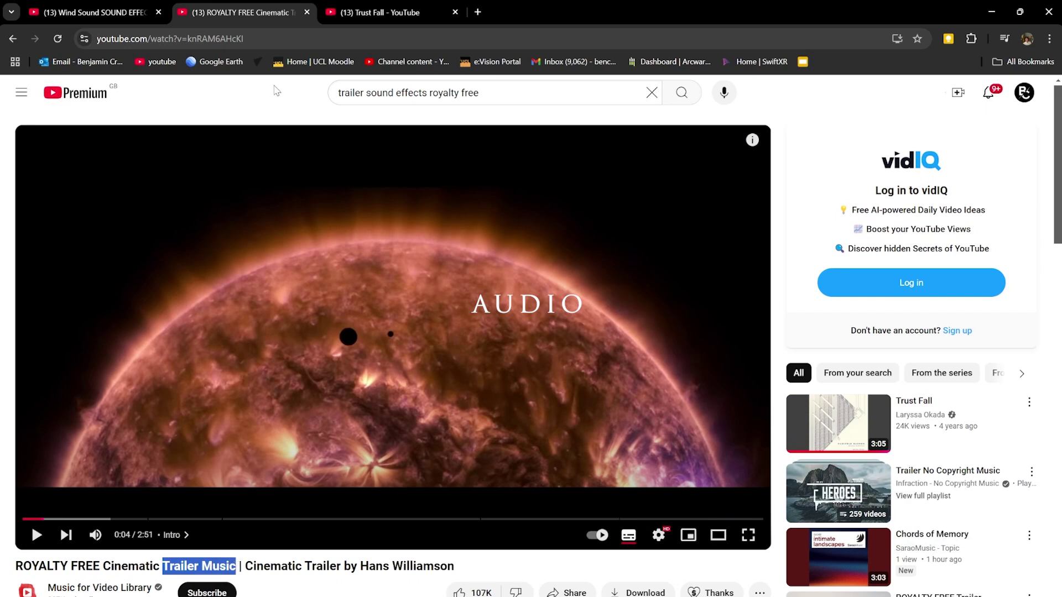
Bring up the Trust Fall music page on YouTube in the browser.
left_click(362, 16)
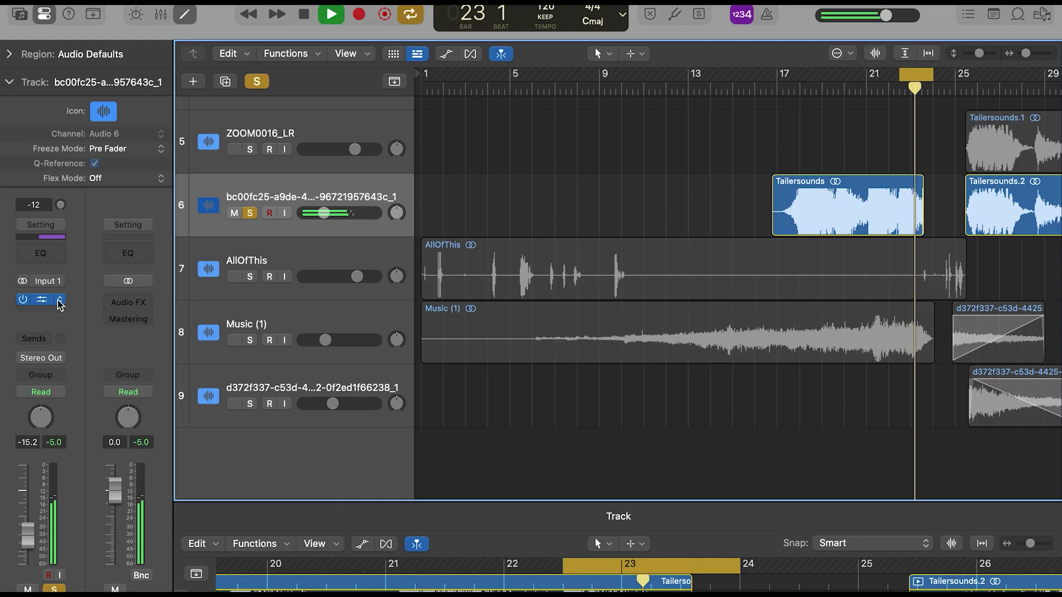
In Logic Pro, replace the Compressor on track 6 with a Space Designer reverb using the 1.3s Medium Hall preset.
left_click(36, 323)
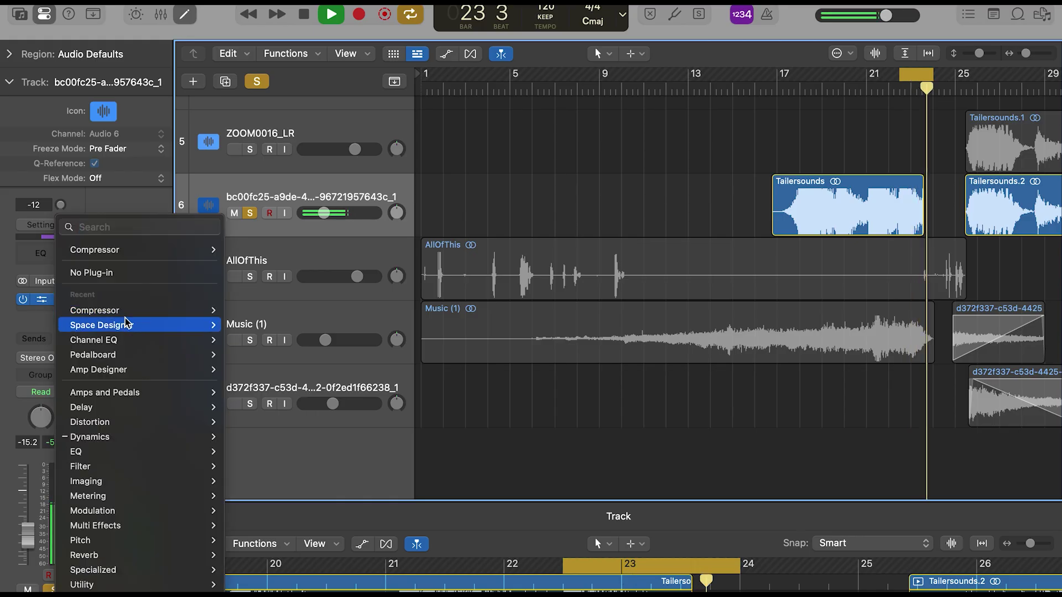
mouse_move(131, 327)
left_click(241, 325)
left_click(453, 63)
mouse_move(415, 386)
mouse_move(690, 407)
left_click(799, 400)
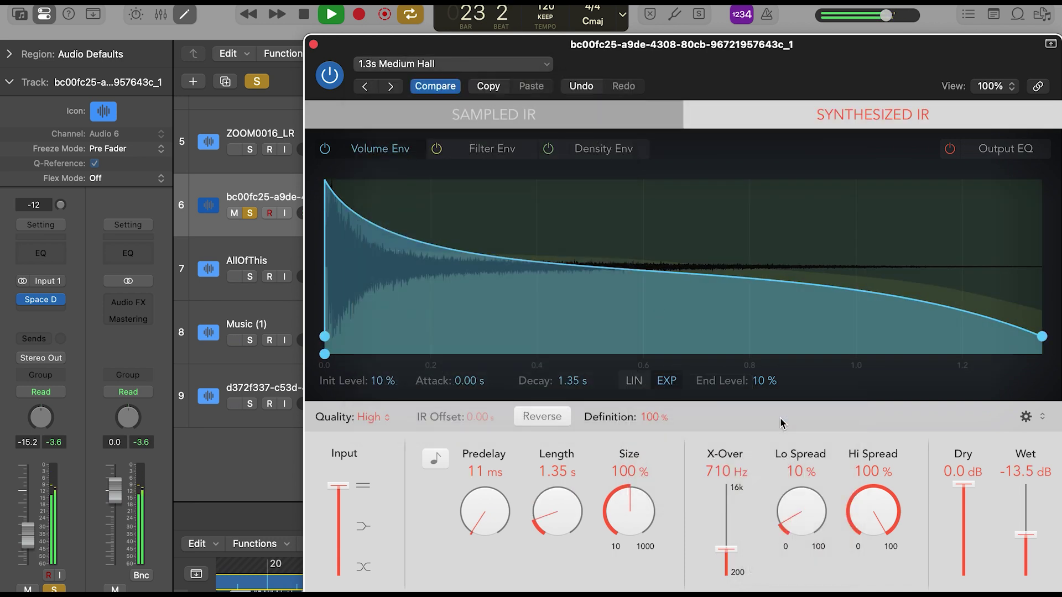
key("bracketright")
key("bracketright")
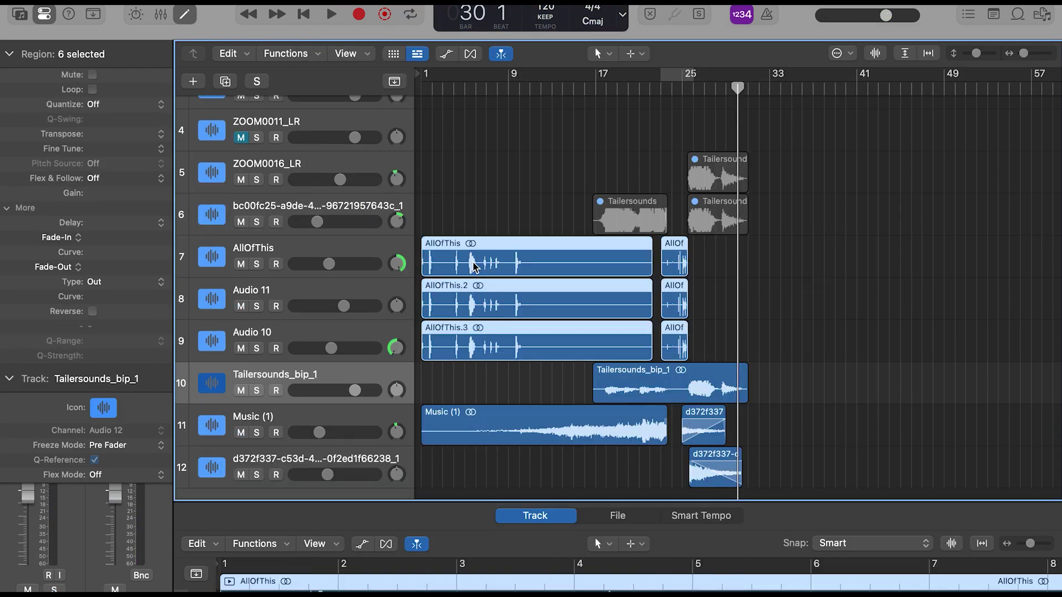
Bounce the six selected AllOfThis regions in place as AllOfThis_bip on a new track, muting the source regions.
right_click(679, 263)
left_click(698, 273)
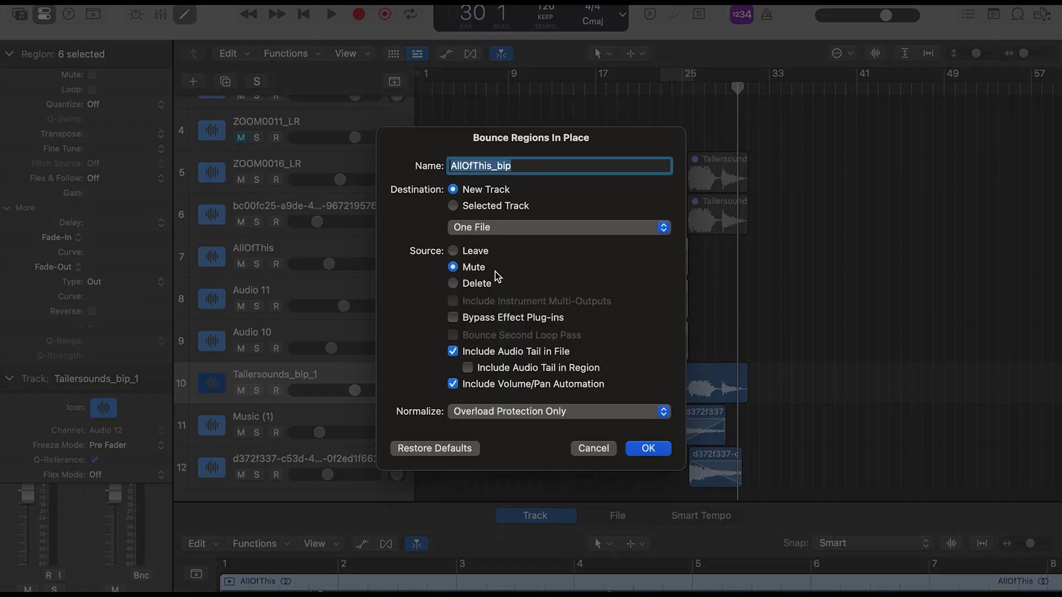
left_click(648, 448)
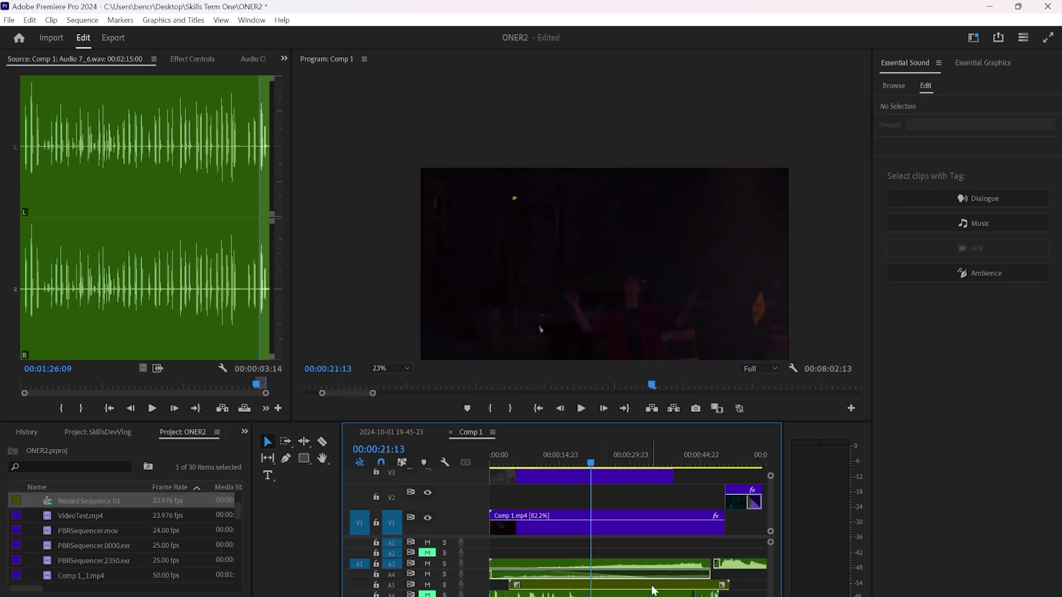
Switch to Premiere Pro and apply a clip command to the audio clip on track A5 of Comp 1.
right_click(647, 586)
left_click(734, 206)
left_click(891, 479)
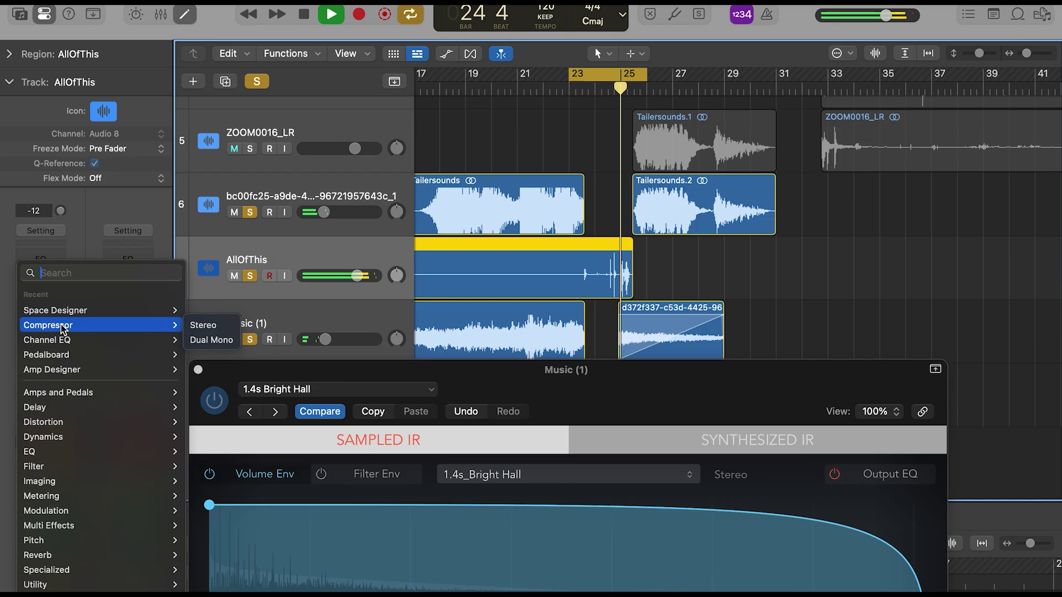
Switch to Logic Pro, insert a stereo Compressor on the AllOfThis track and choose a preset for it.
left_click(231, 326)
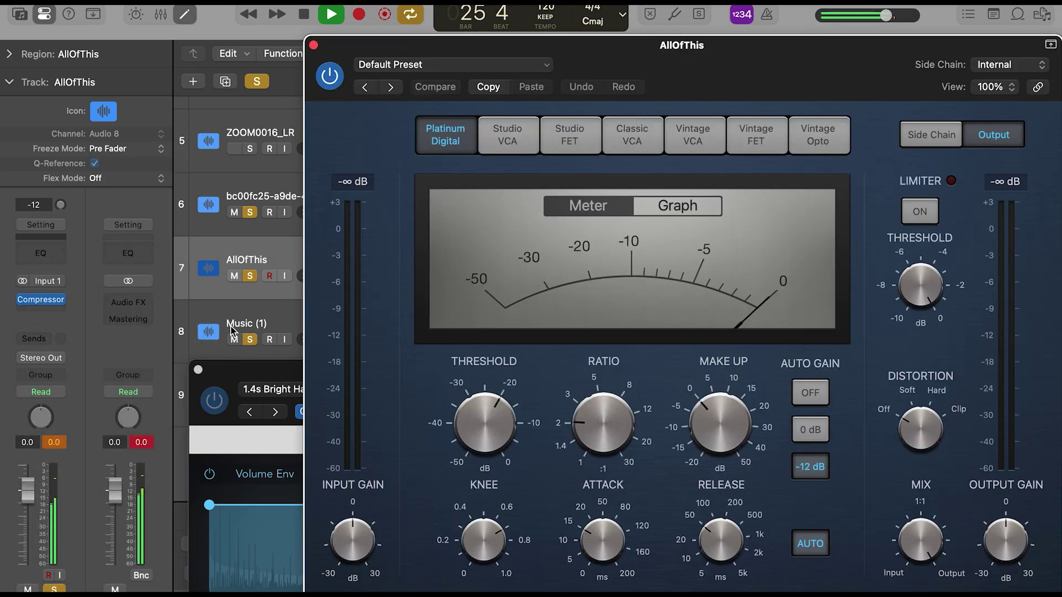
left_click(498, 66)
mouse_move(387, 420)
left_click(674, 314)
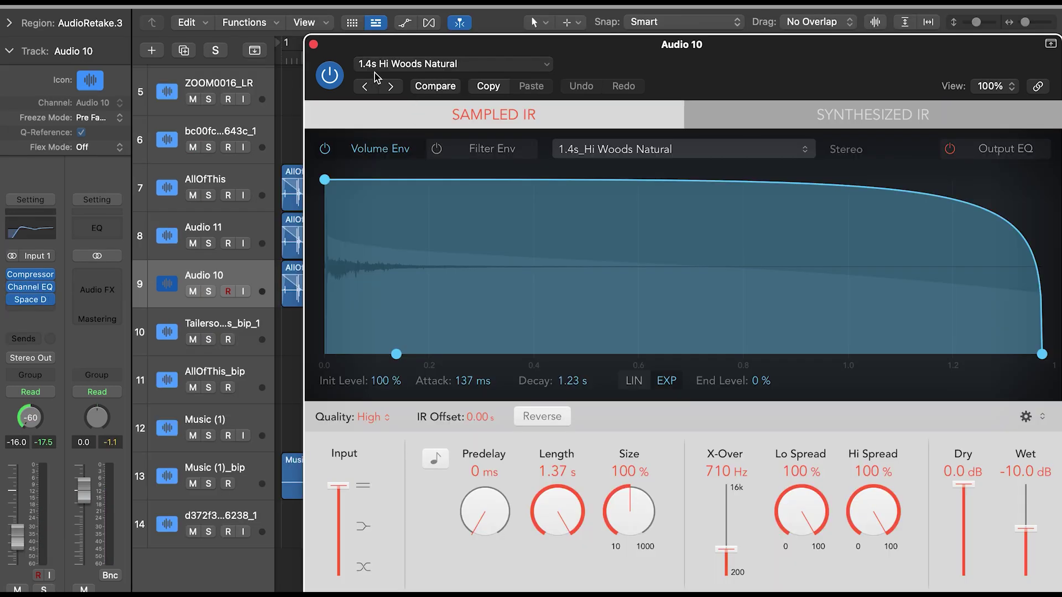
Close Audio 10's Space Designer window and inspect the channel settings of the AllOfThis and Audio 11 vocal tracks.
key("super+w")
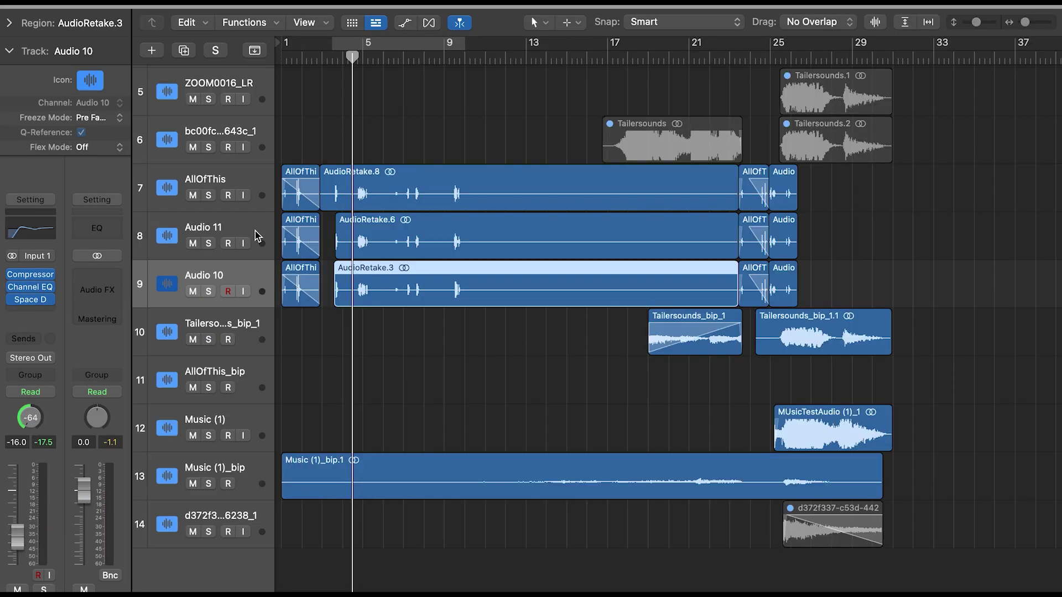
left_click(256, 164)
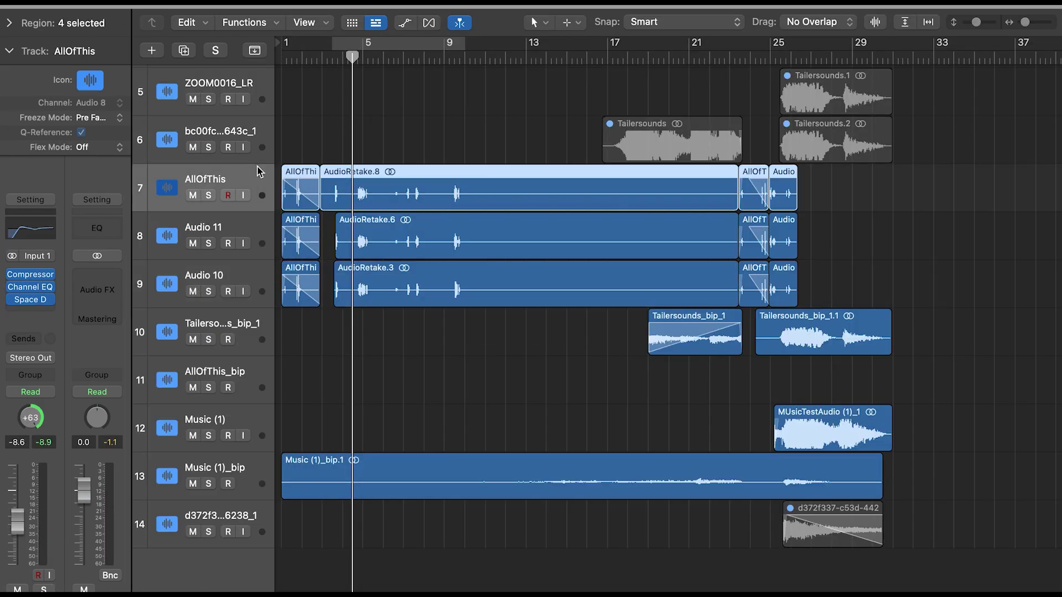
left_click(381, 242)
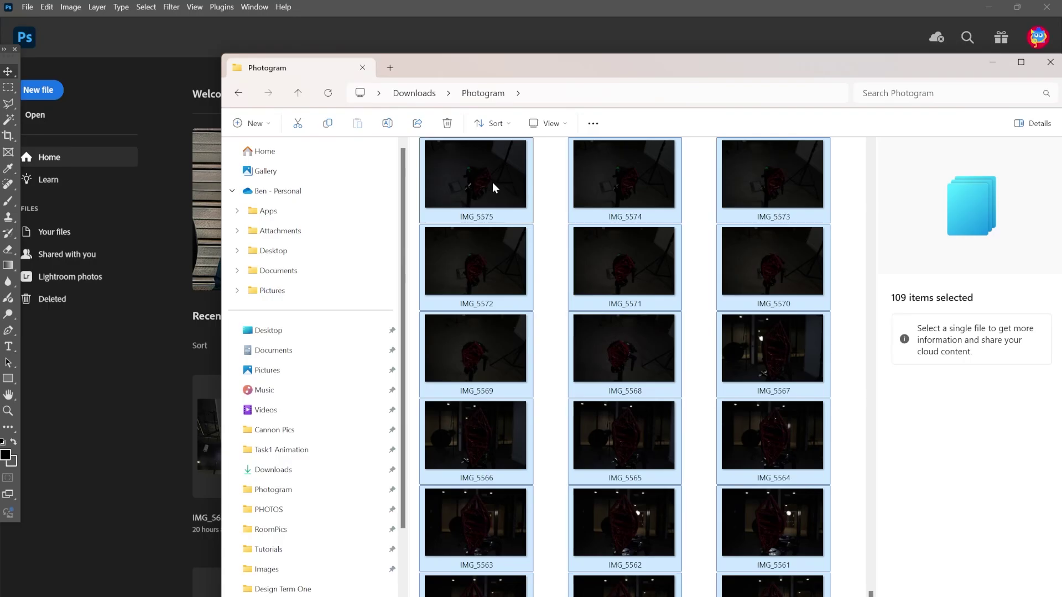
Open all the selected photos from the Photogram folder in Photoshop's Camera Raw.
left_click_drag(496, 182, 177, 429)
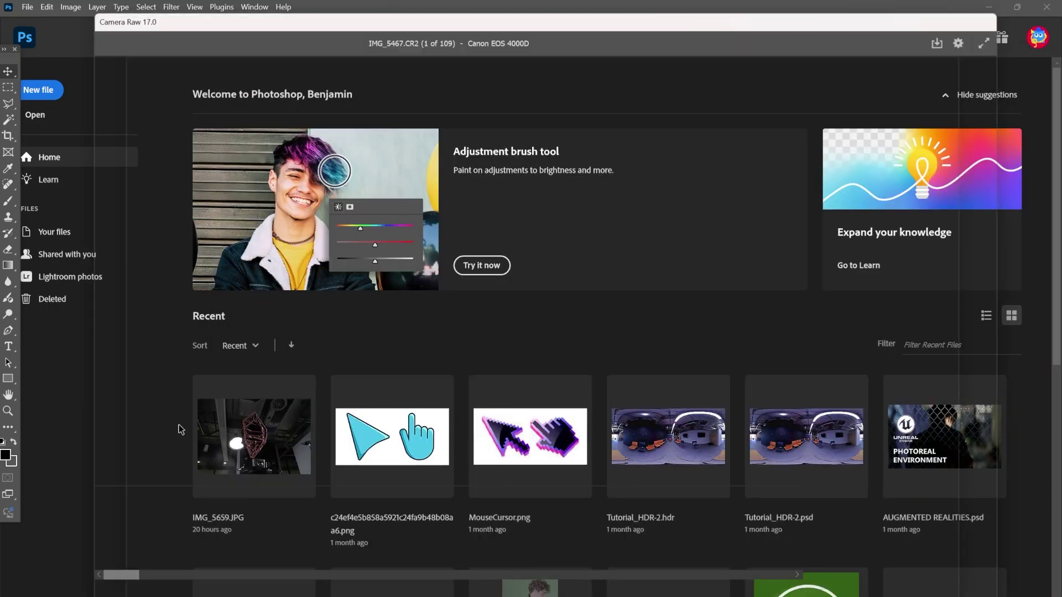
Set exposure +1.30, contrast -10, highlights -100 and shadows +100 on all the photos, and open the save options.
left_click_drag(897, 238, 887, 237)
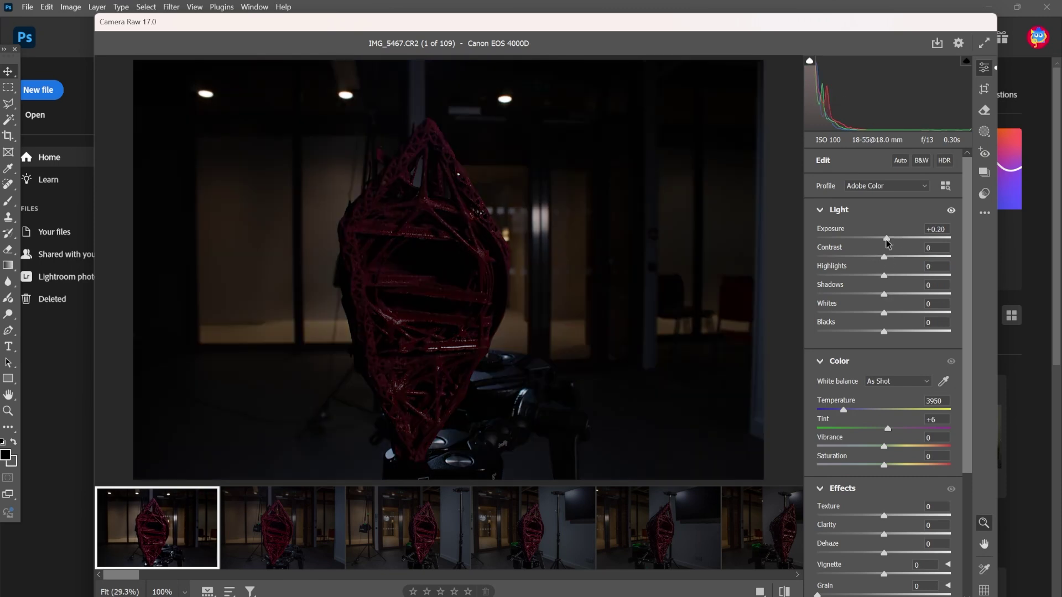
key("ctrl+a")
left_click_drag(883, 275, 920, 275)
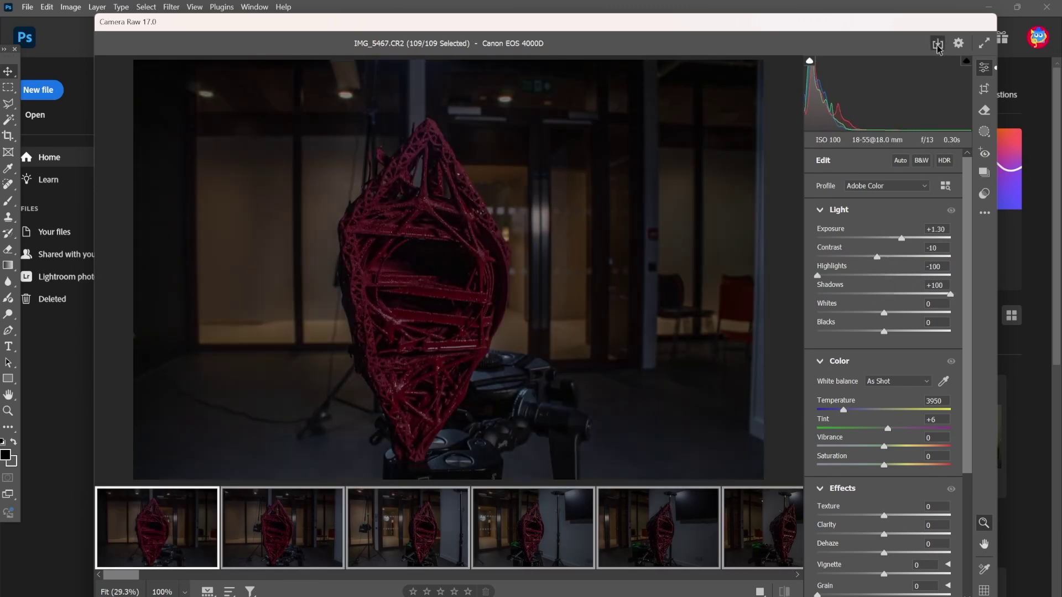
left_click(936, 44)
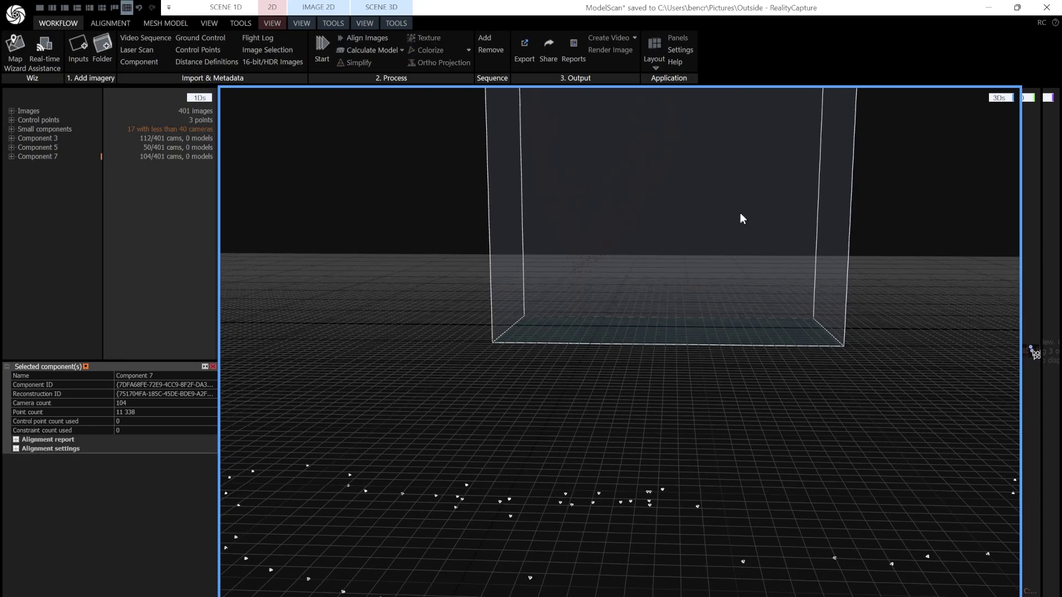
Switch to RealityCapture, open the control points of the ModelScan project and align the images.
scroll(740, 213, "down", 2)
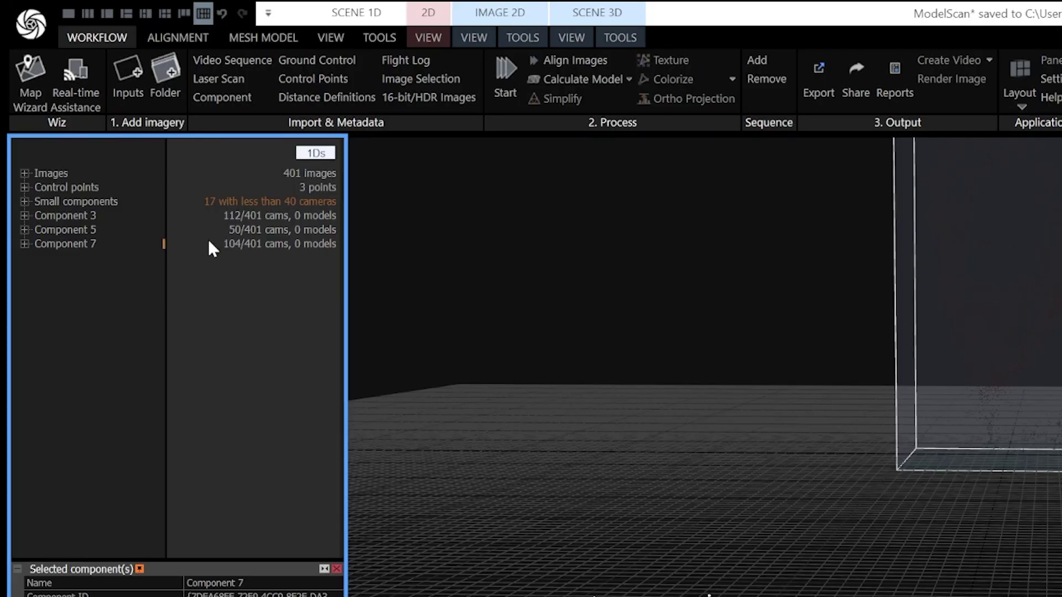
double_click(33, 188)
scroll(45, 449, "down", 10)
left_click(574, 62)
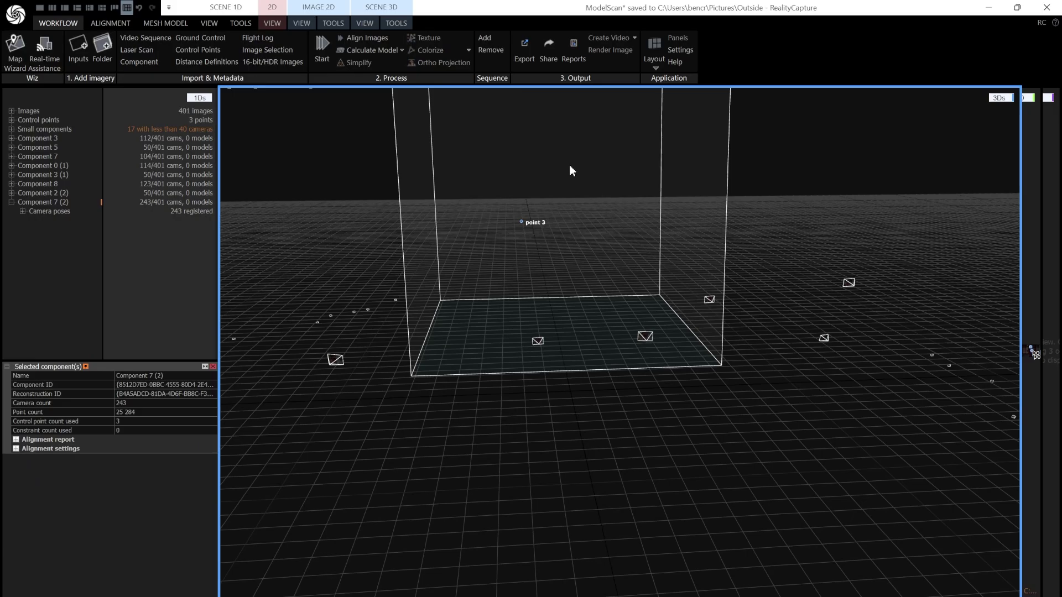
Calculate the mesh model of the newly aligned component and texture it with a maximal texture resolution of 8192 x 8192.
left_click(366, 51)
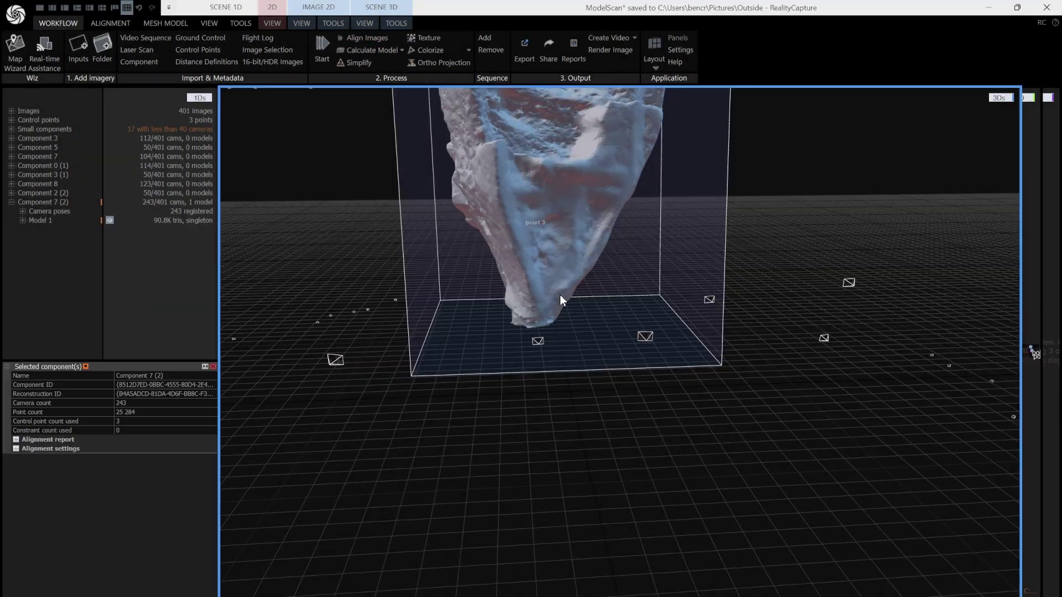
left_click(431, 50)
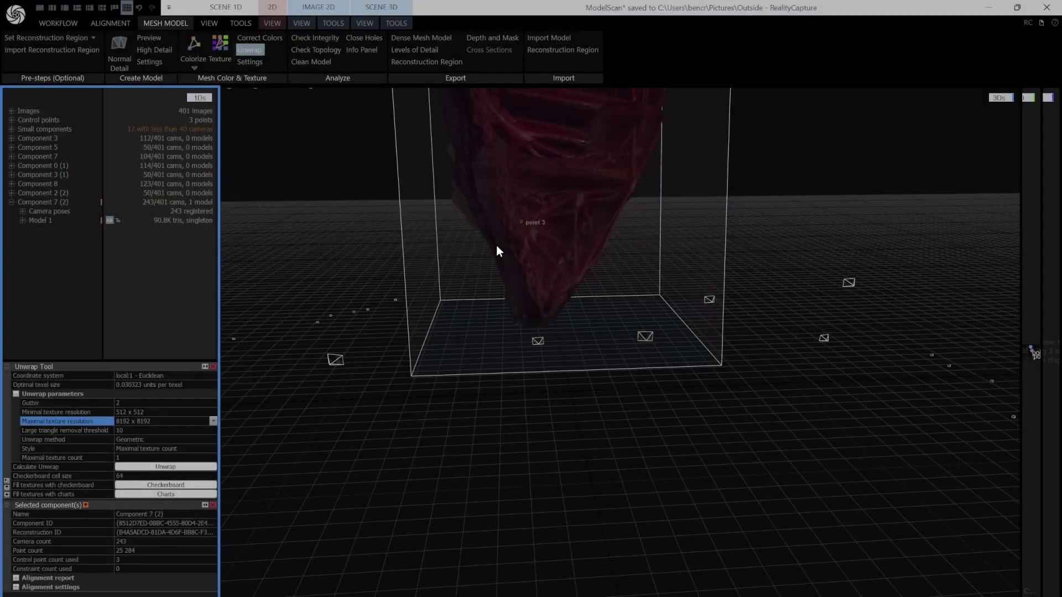
left_click_drag(531, 258, 387, 348)
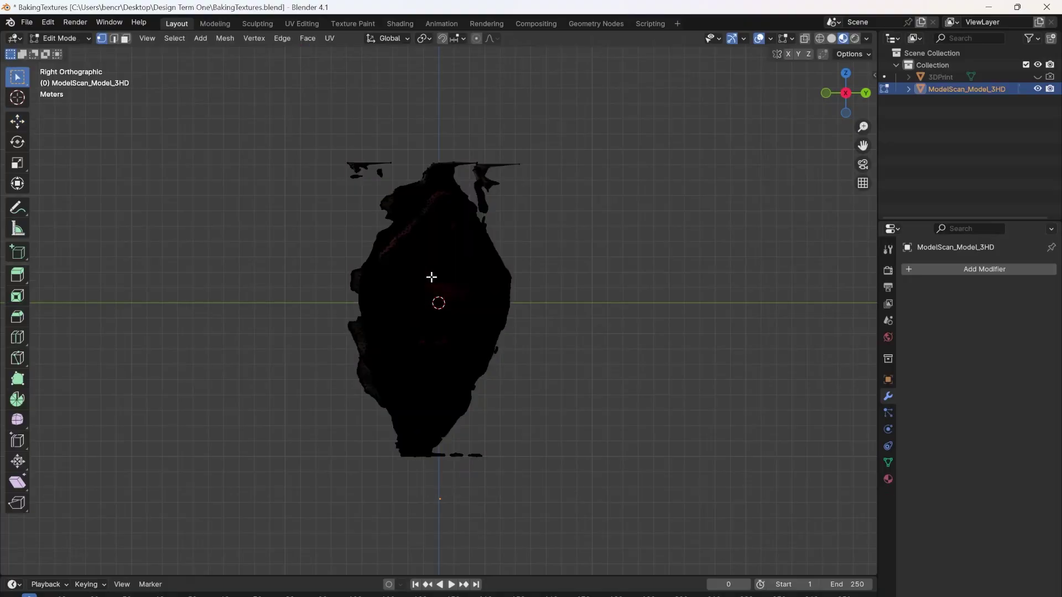
Switch to Blender, separate the whole ModelScan_Model_3HD mesh into its loose parts and return to Object Mode.
key("a")
key("p")
left_click(431, 277)
key("Tab")
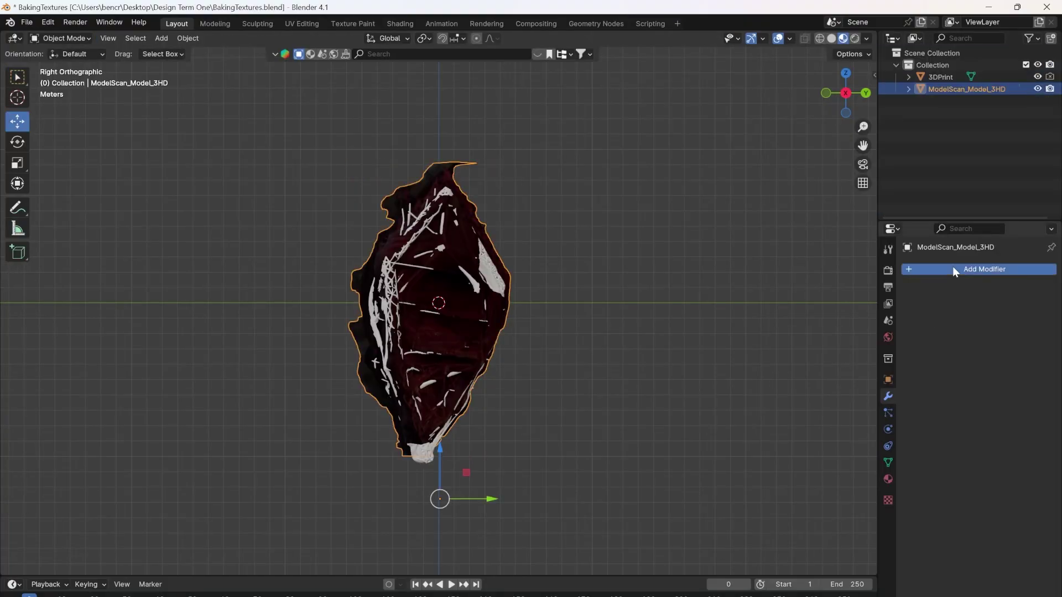
Add a modifier to the ModelScan_Model_3HD object.
left_click(952, 268)
mouse_move(938, 272)
left_click(811, 363)
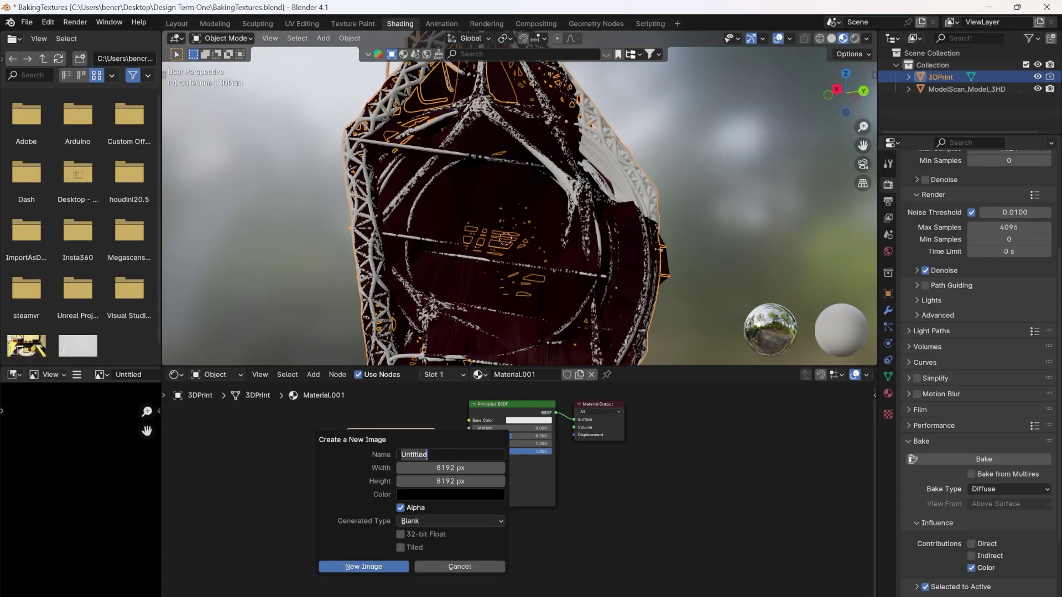
Create the 8192 x 8192 px image RealityCaptureTexture in the 3DPrint material and bake the scan's diffuse color onto it.
left_click(356, 564)
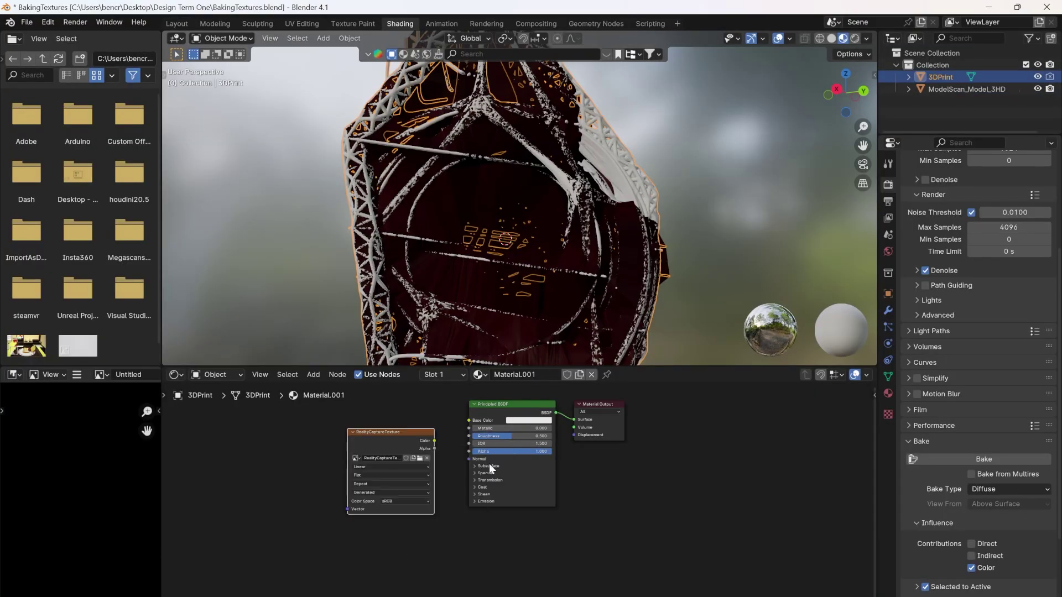
left_click(987, 384)
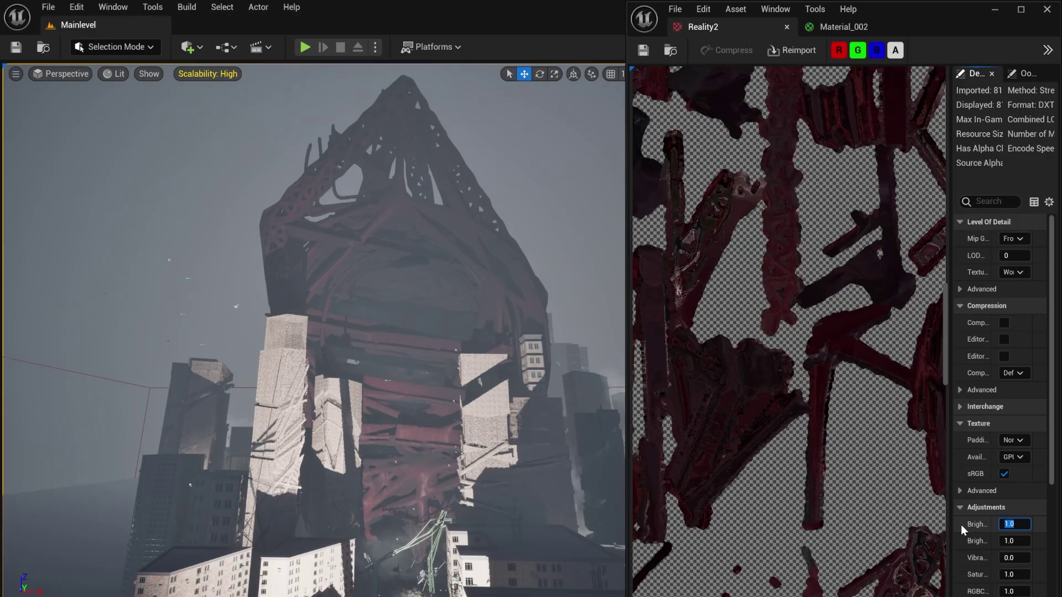
Switch to Unreal Engine, set the Reality2 texture's brightness to 2.0 and save the texture.
key("Return")
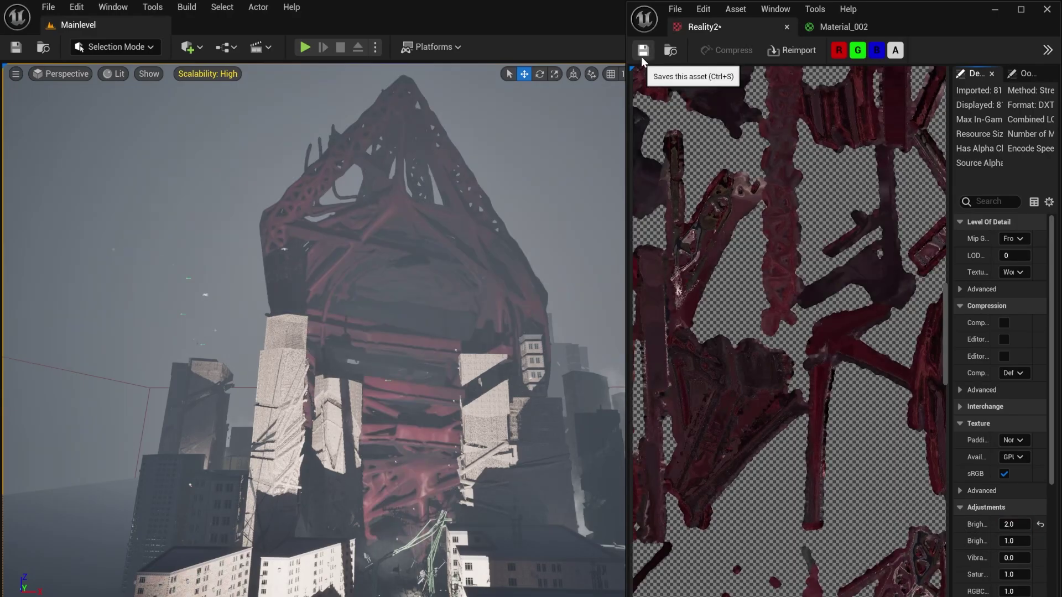
key("ctrl+s")
In Material_002, connect the packed texture's red channel to Ambient Occlusion and the bottom texture's RGB to Normal, and apply the changes.
left_click(843, 27)
left_click_drag(738, 330, 920, 378)
left_click_drag(747, 444, 920, 258)
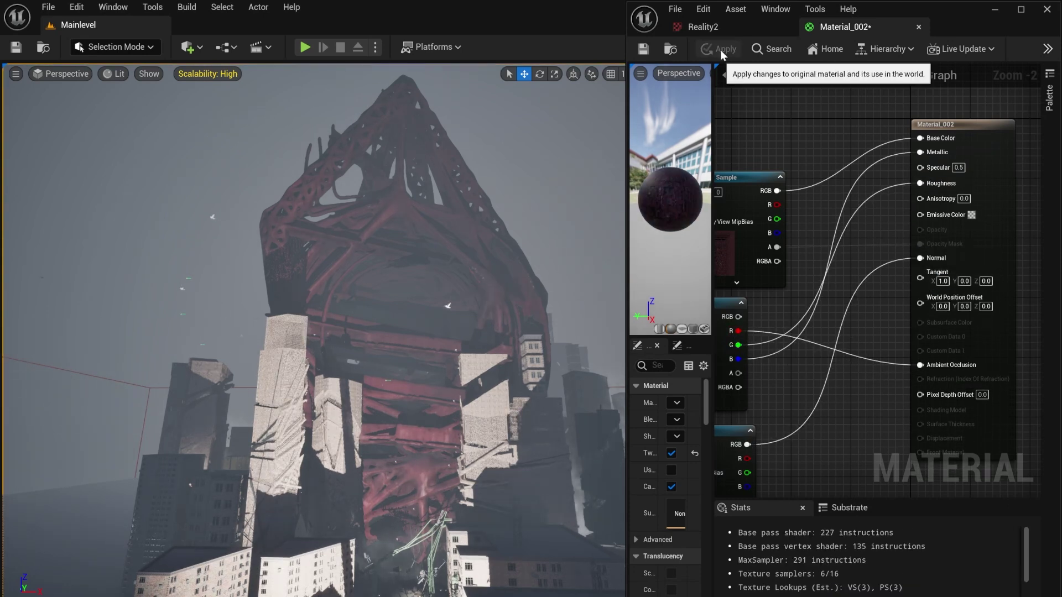
left_click(718, 49)
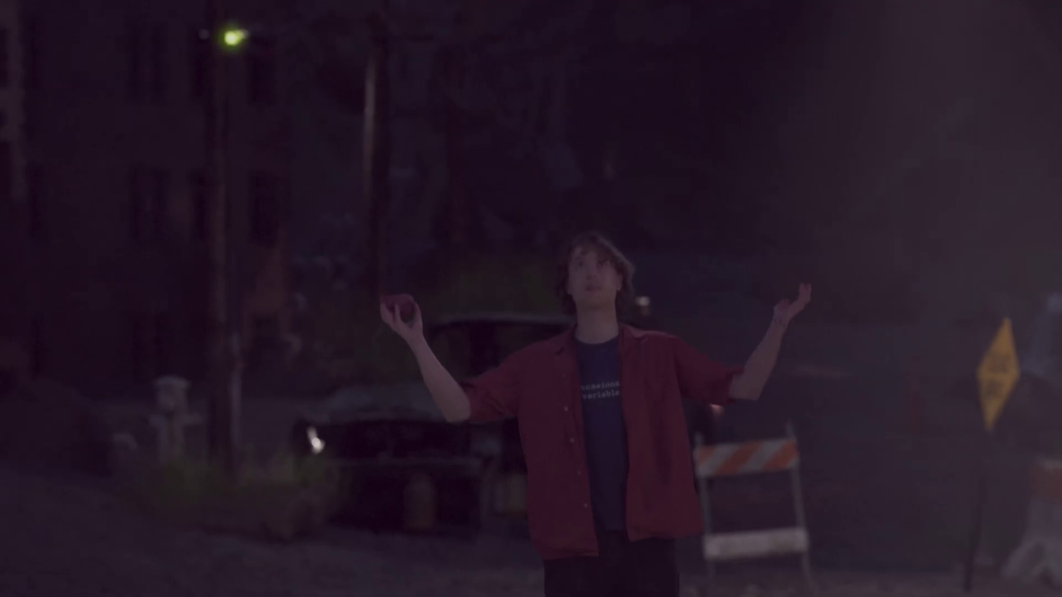